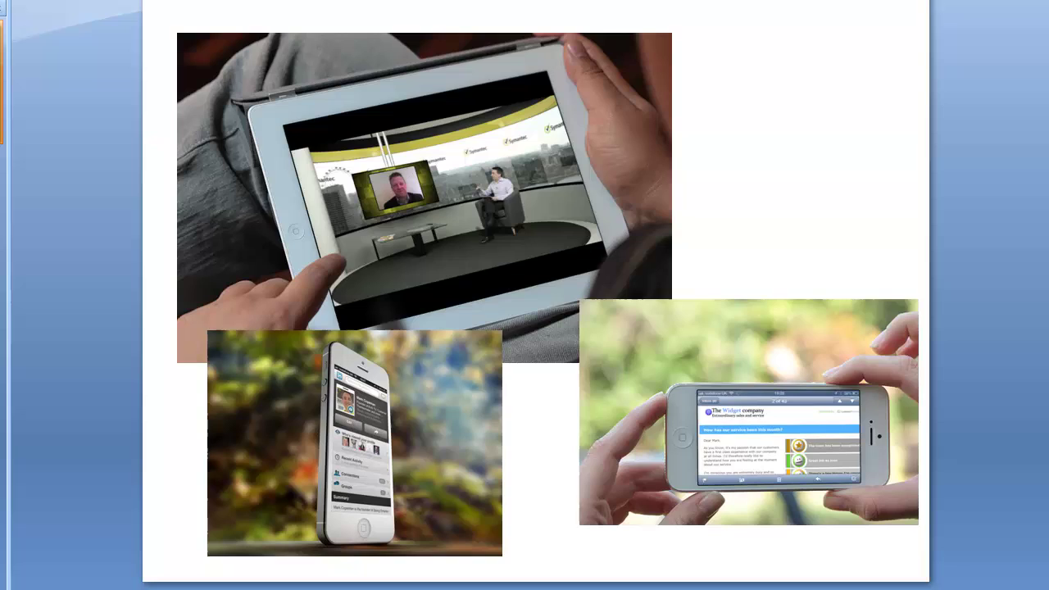
In My Photo Stream, preview the LinkedIn screenshot IMG_3819 and email screenshot IMG_3818 enlarged.
key("alt+Tab")
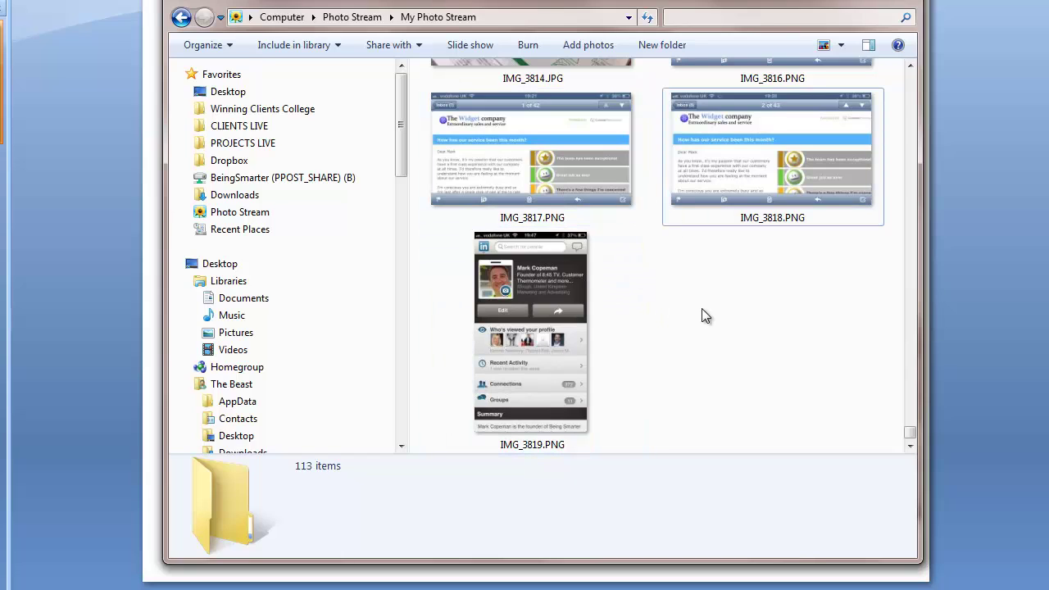
left_click(565, 326)
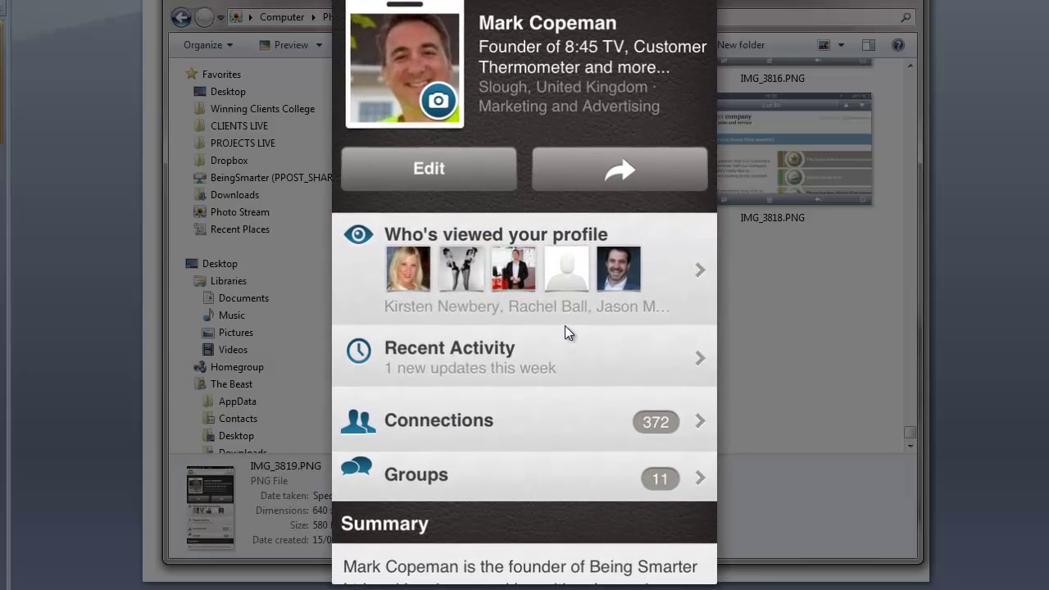
left_click_drag(540, 259, 546, 347)
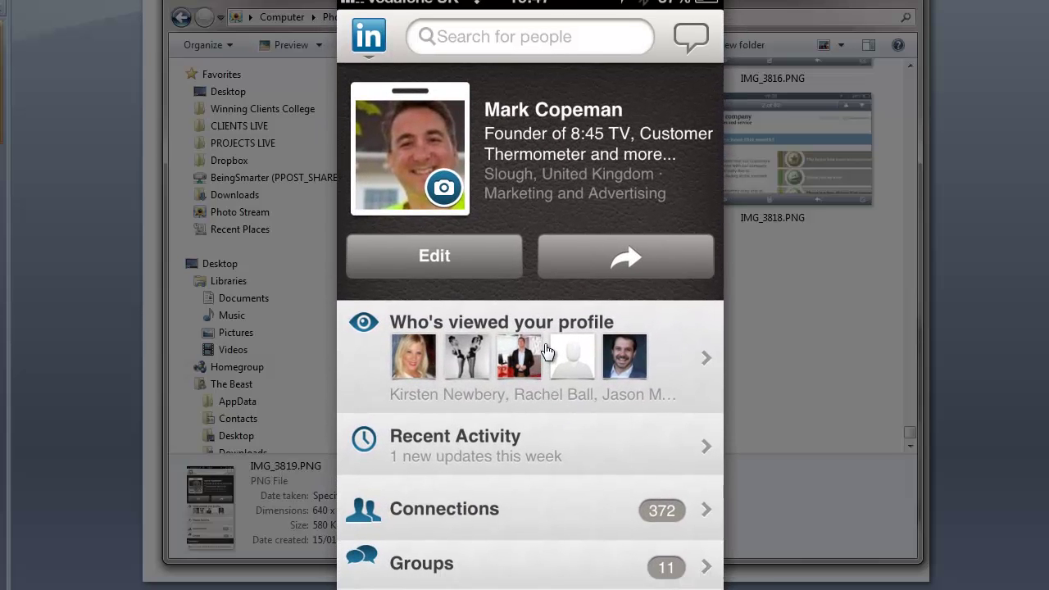
left_click(572, 281)
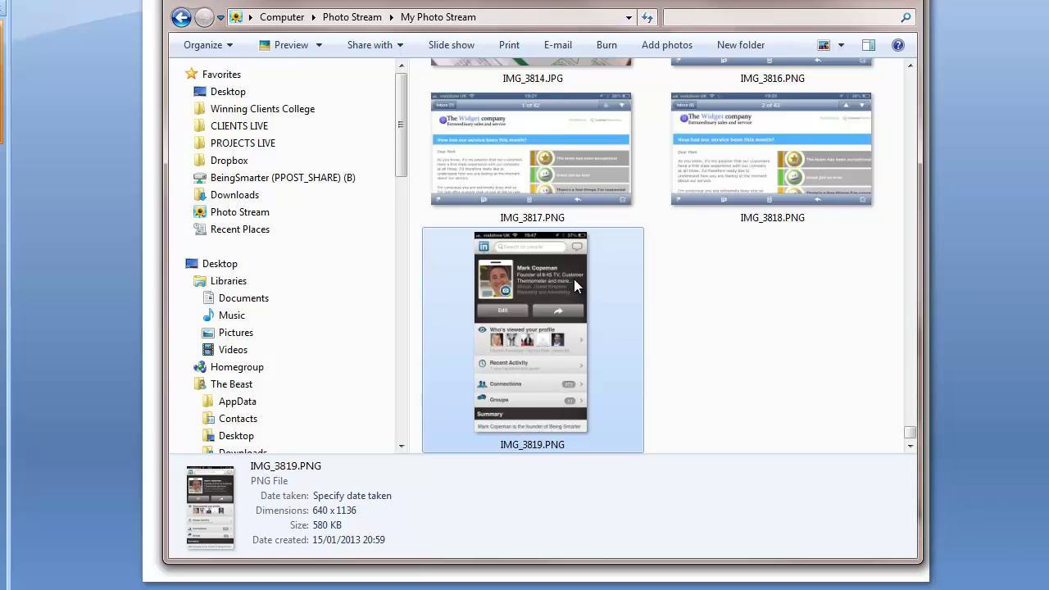
left_click(687, 172)
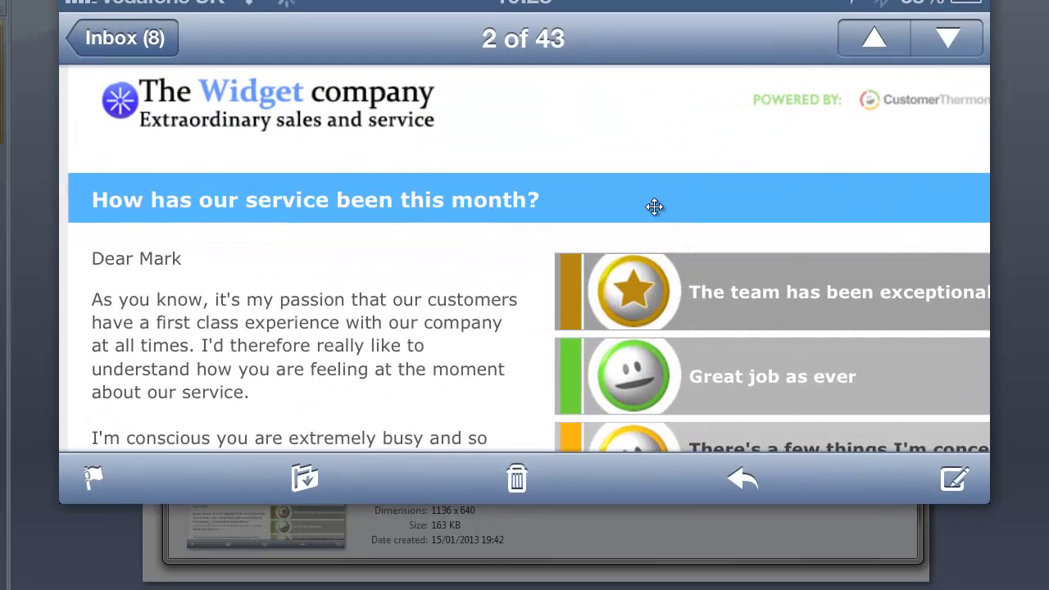
left_click(654, 206)
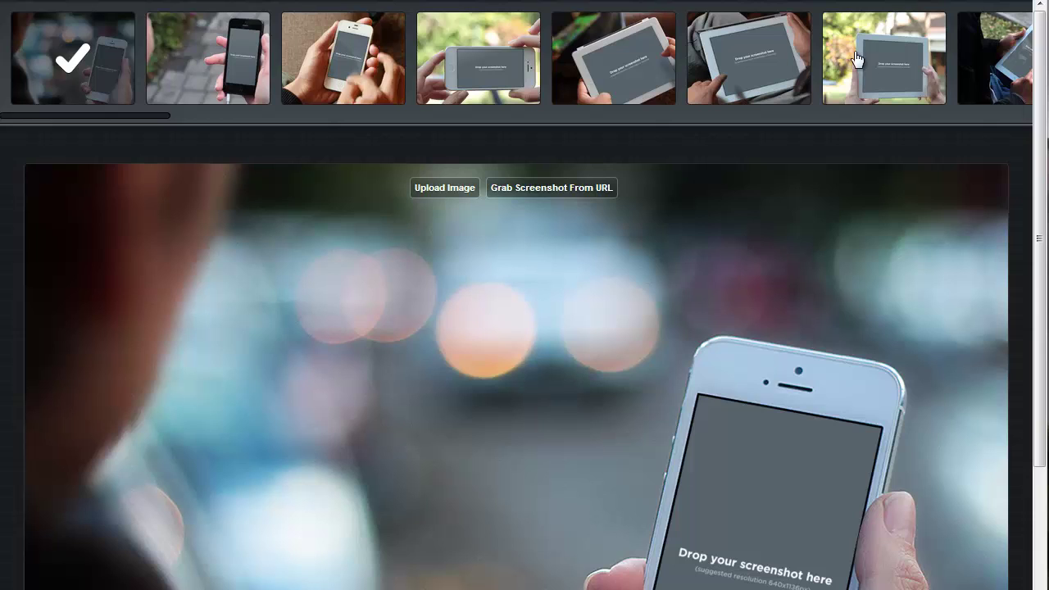
Scroll the Placeit iPhone mockup thumbnail strip to browse the available templates.
left_click_drag(145, 114, 88, 129)
Choose the black iPhone-in-hand mockup and drop IMG_3819.PNG into its screen.
left_click(188, 44)
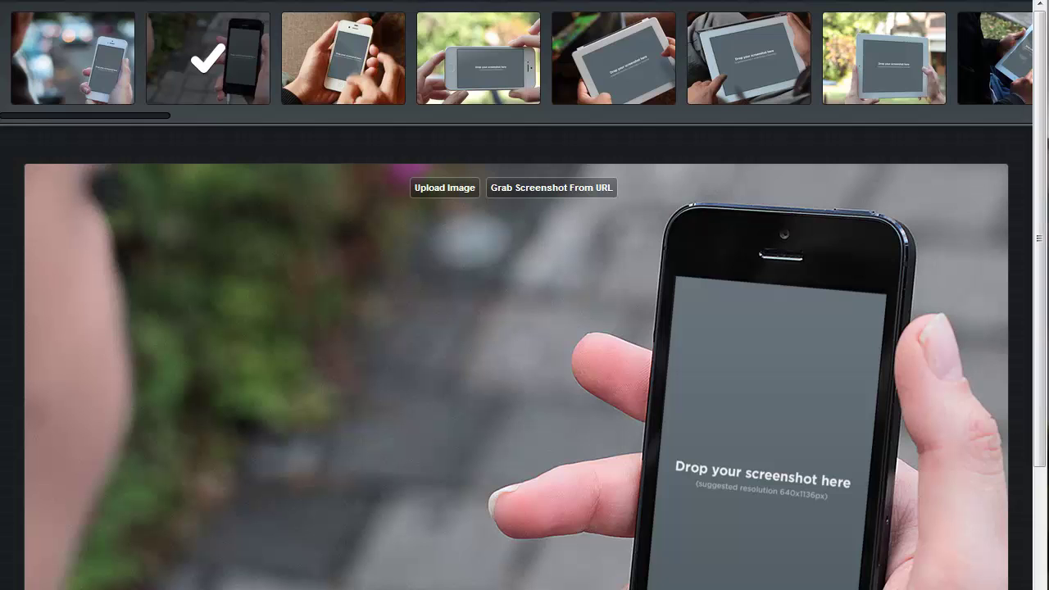
left_click_drag(1043, 139, 743, 246)
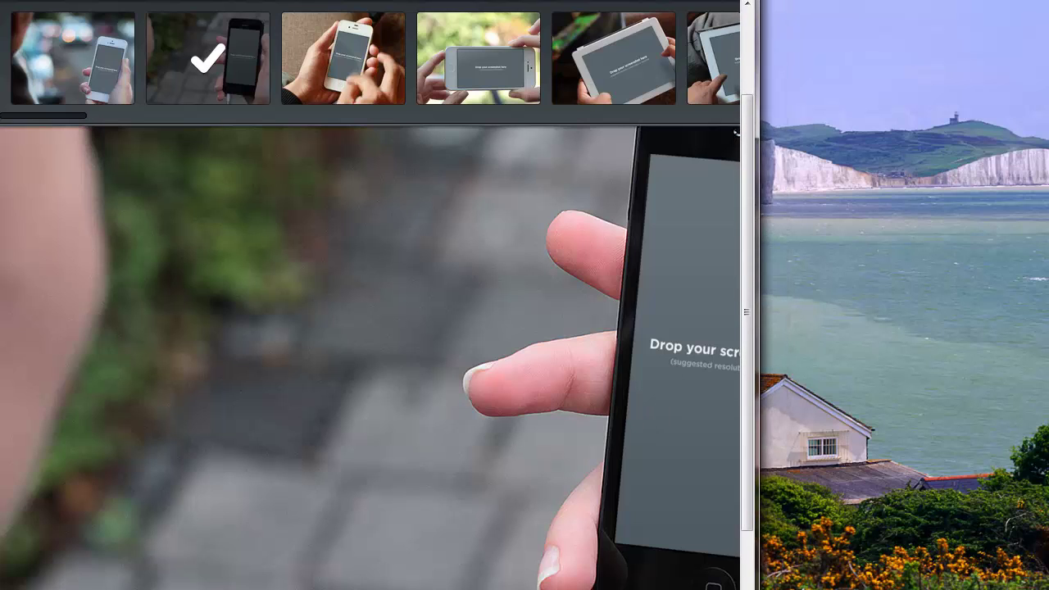
left_click_drag(1016, 139, 640, 33)
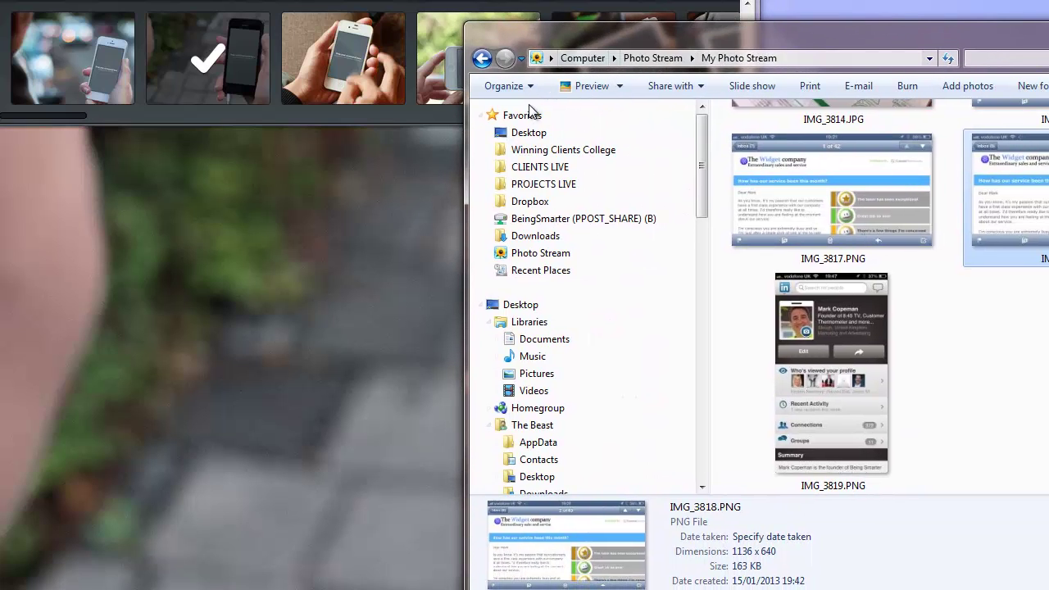
left_click(429, 160)
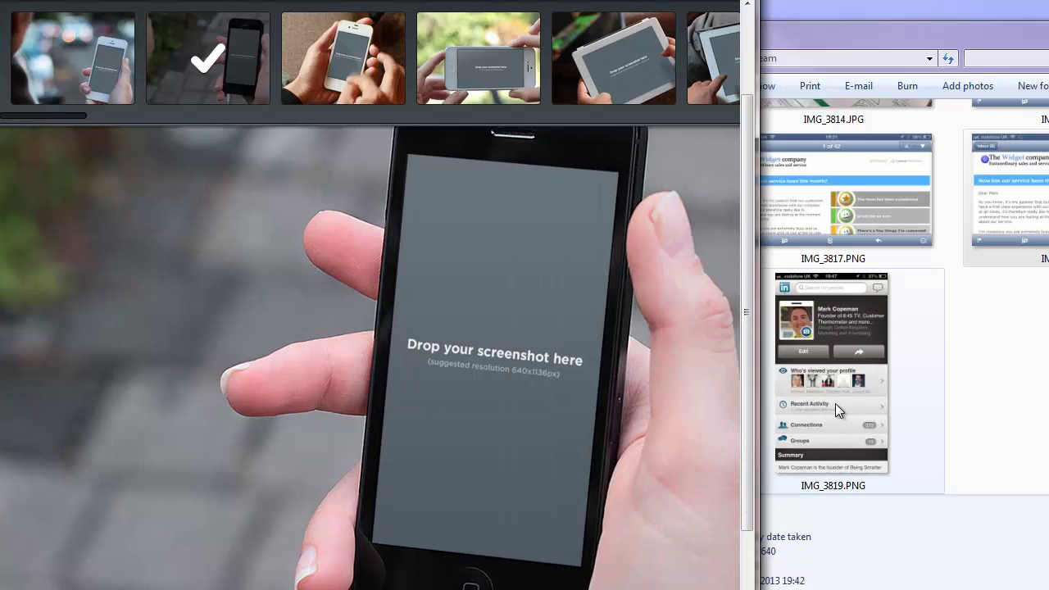
left_click(836, 403)
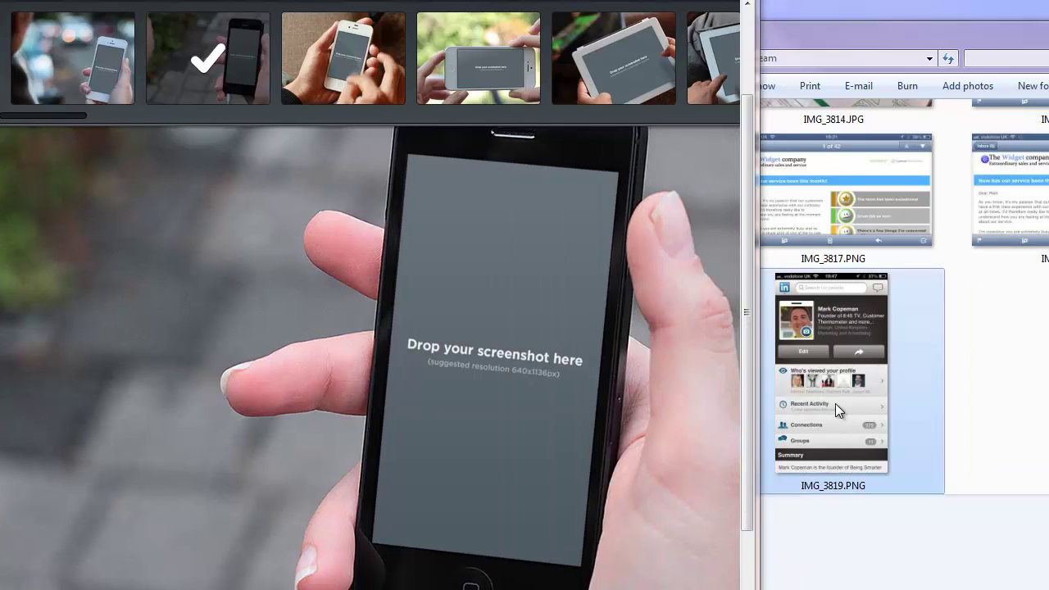
left_click_drag(835, 403, 506, 377)
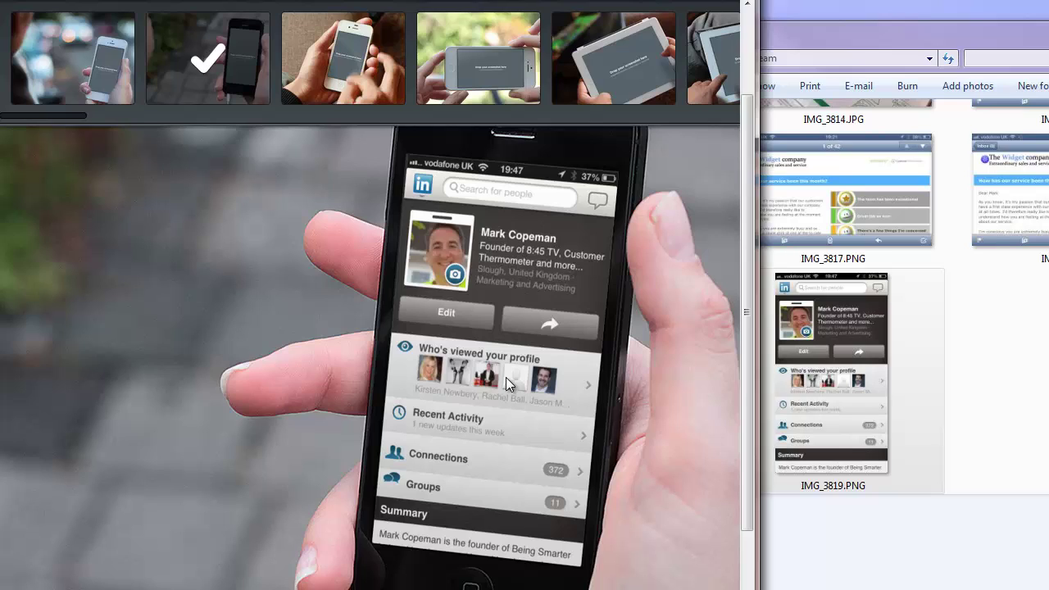
Copy the LinkedIn iPhone mockup image and paste it onto the PowerPoint slide.
right_click(322, 340)
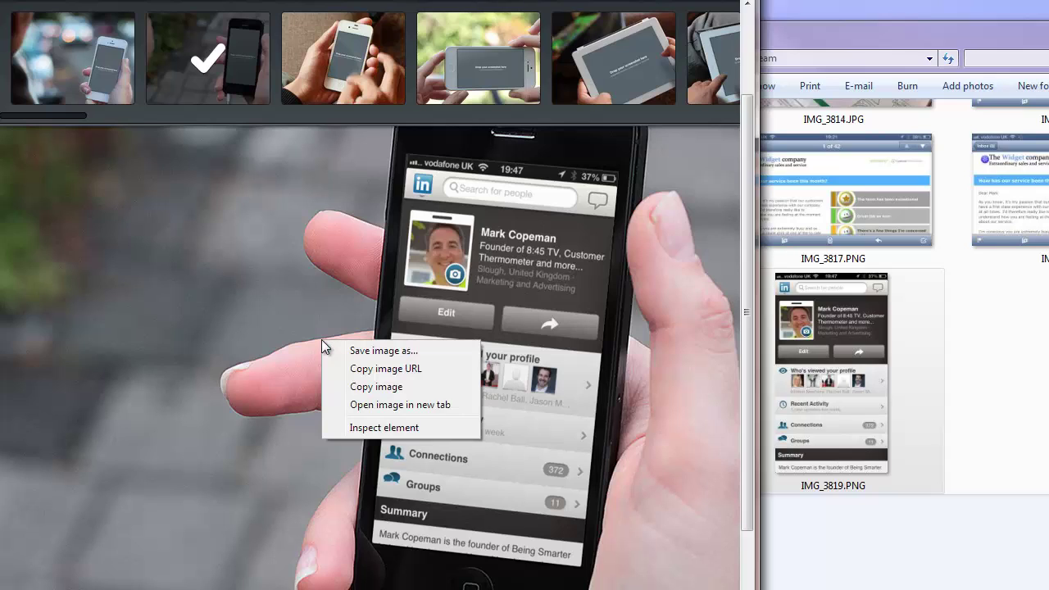
left_click(374, 388)
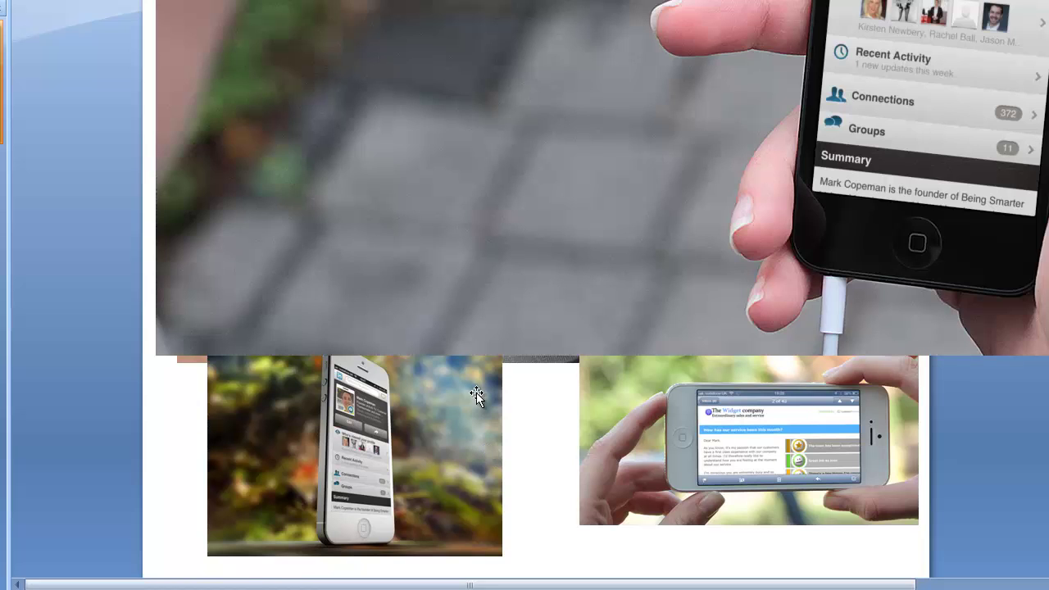
left_click_drag(269, 337, 173, 496)
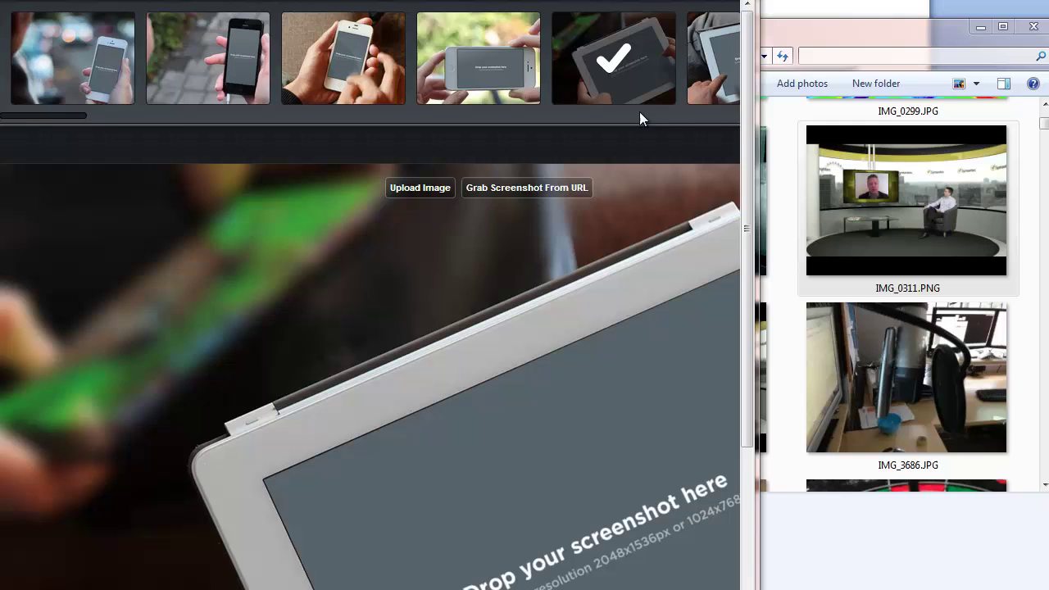
Drop IMG_0311.PNG into the two-handed tablet mockup and copy the resulting image.
left_click_drag(869, 191, 540, 500)
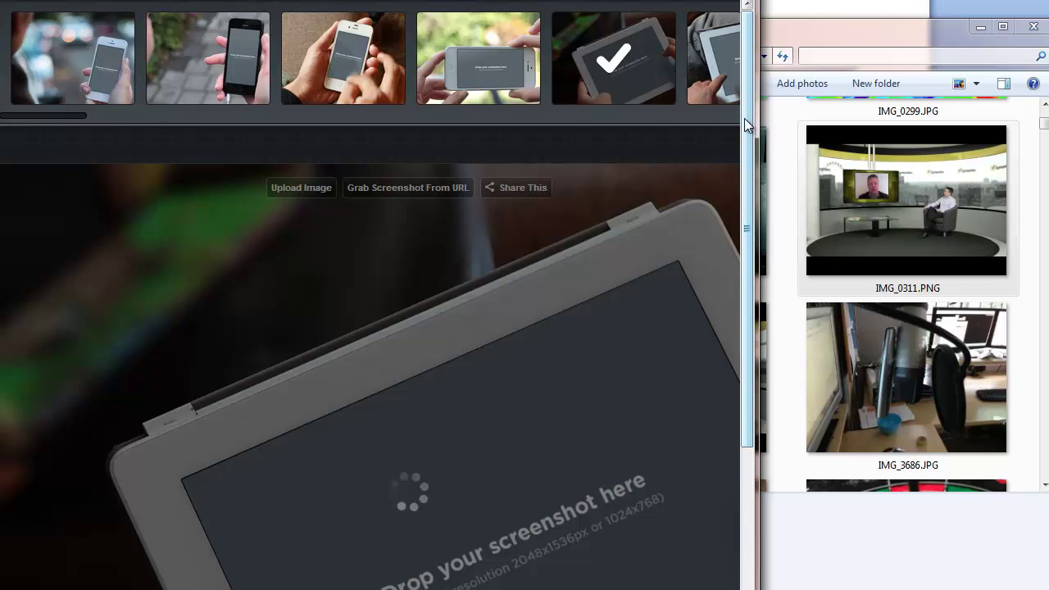
scroll(751, 205, "down", 3)
scroll(753, 210, "down", 3)
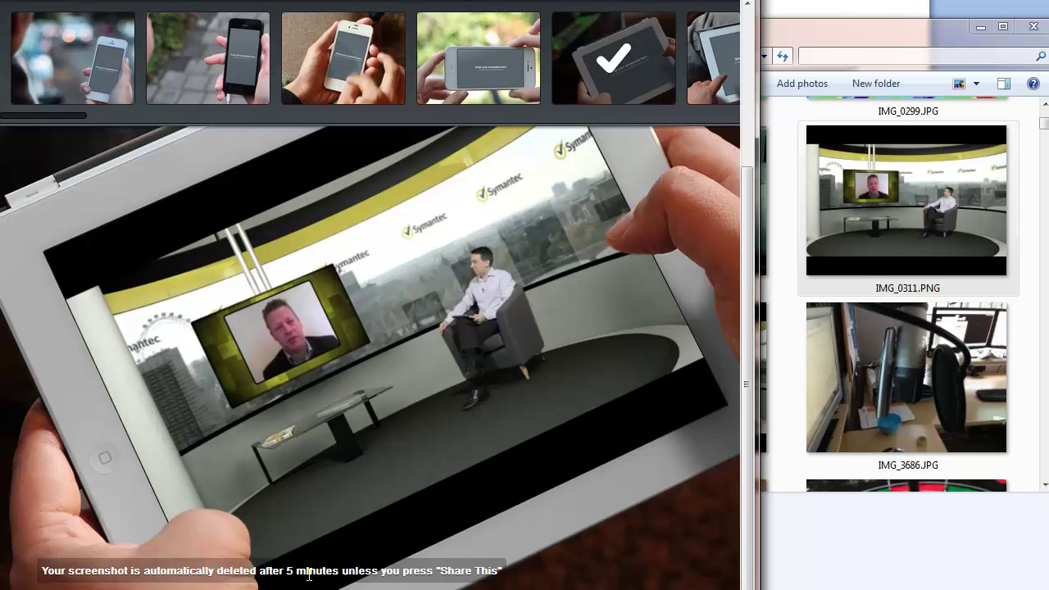
right_click(361, 311)
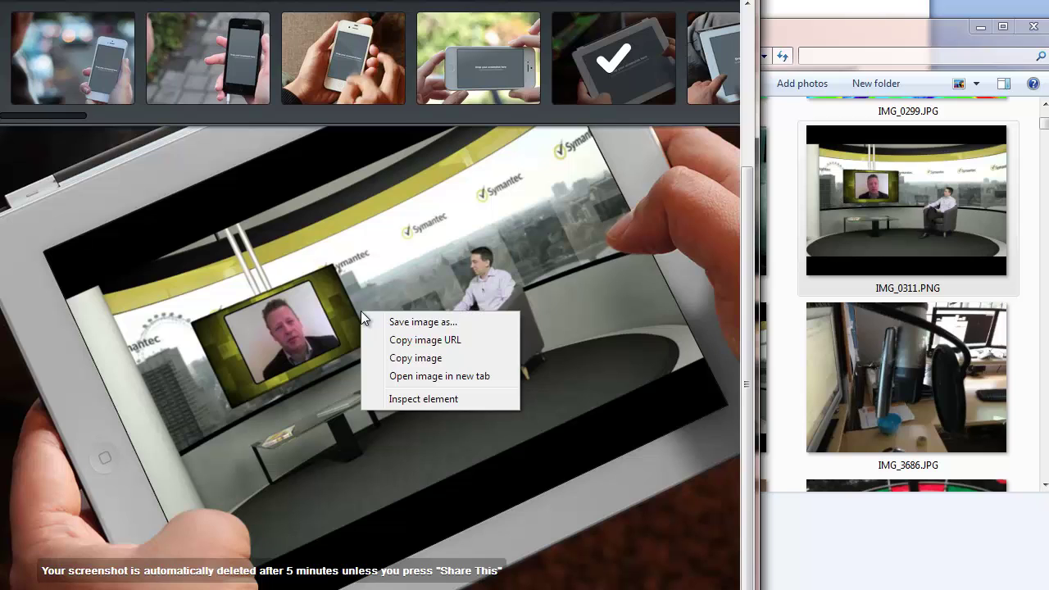
left_click(401, 361)
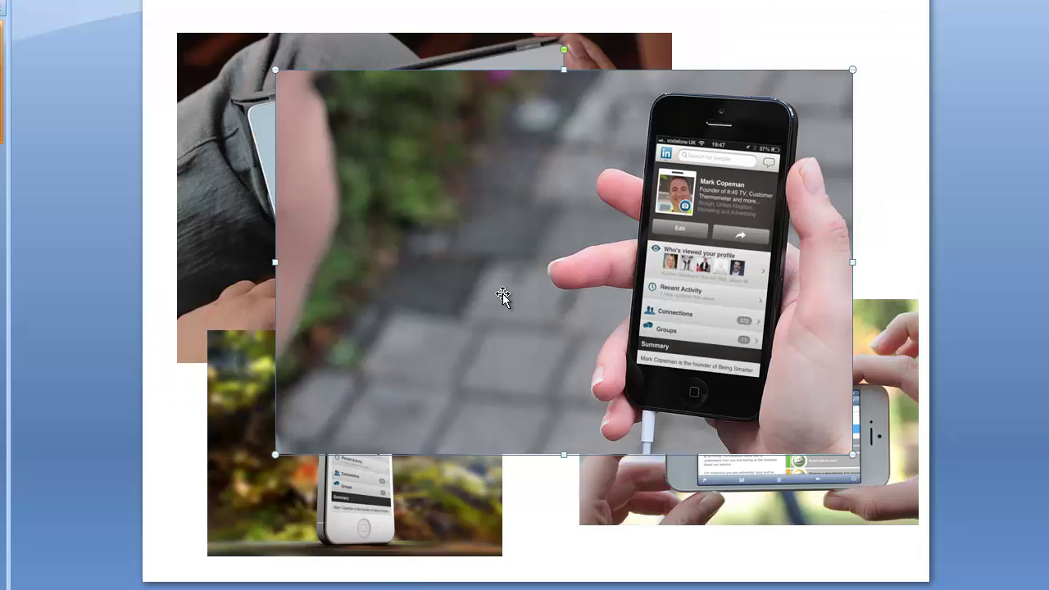
Shrink the LinkedIn phone picture to the upper right and paste the tablet mockup.
left_click_drag(275, 67, 564, 258)
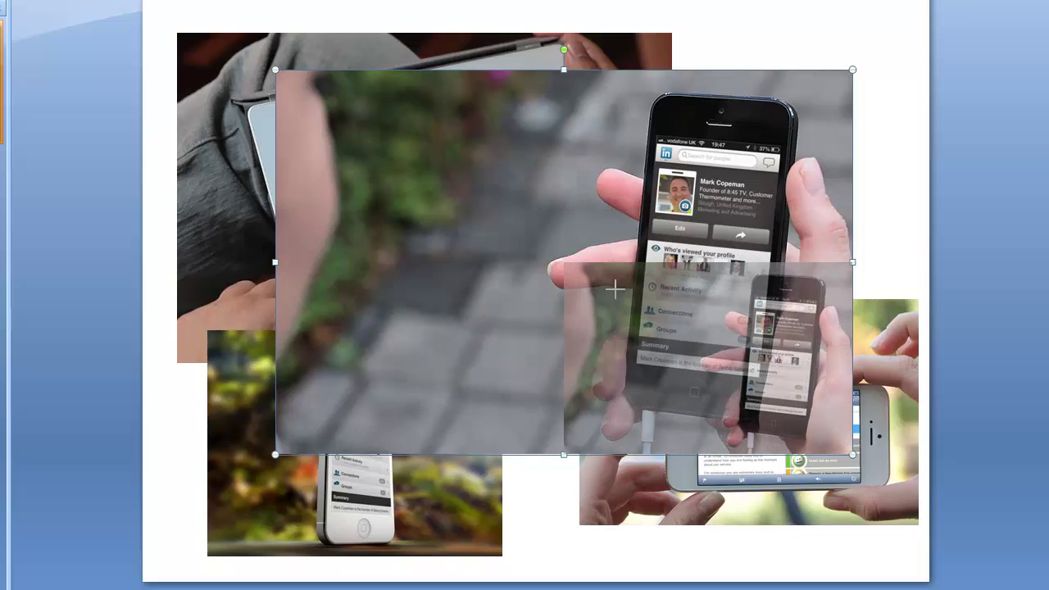
left_click_drag(590, 377, 565, 156)
right_click(400, 207)
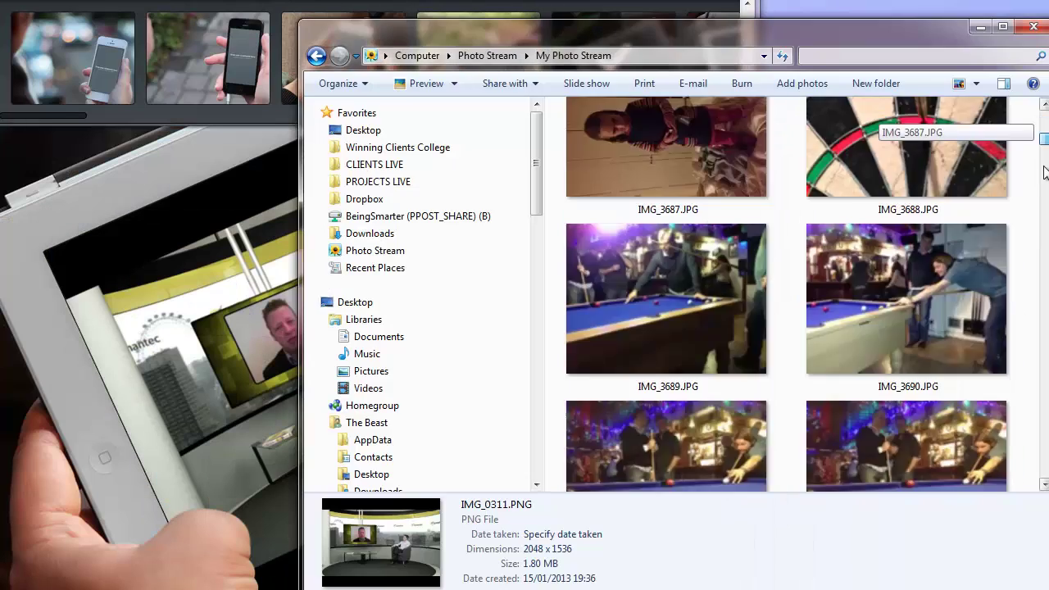
Choose the landscape iPhone-in-both-hands mockup and drop IMG_3818.PNG into its screen.
scroll(787, 295, "down", 10)
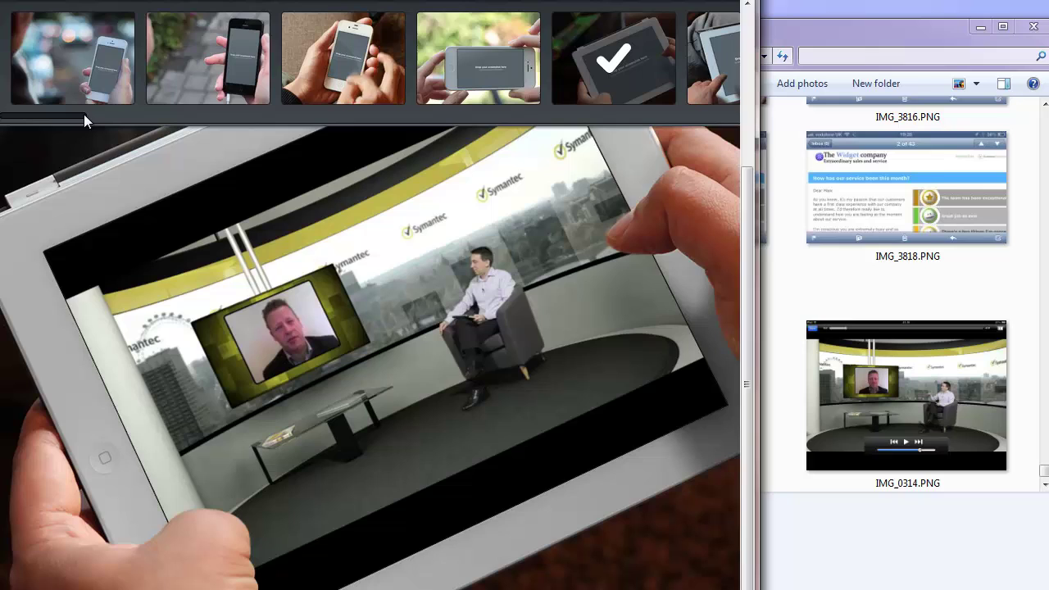
left_click(474, 64)
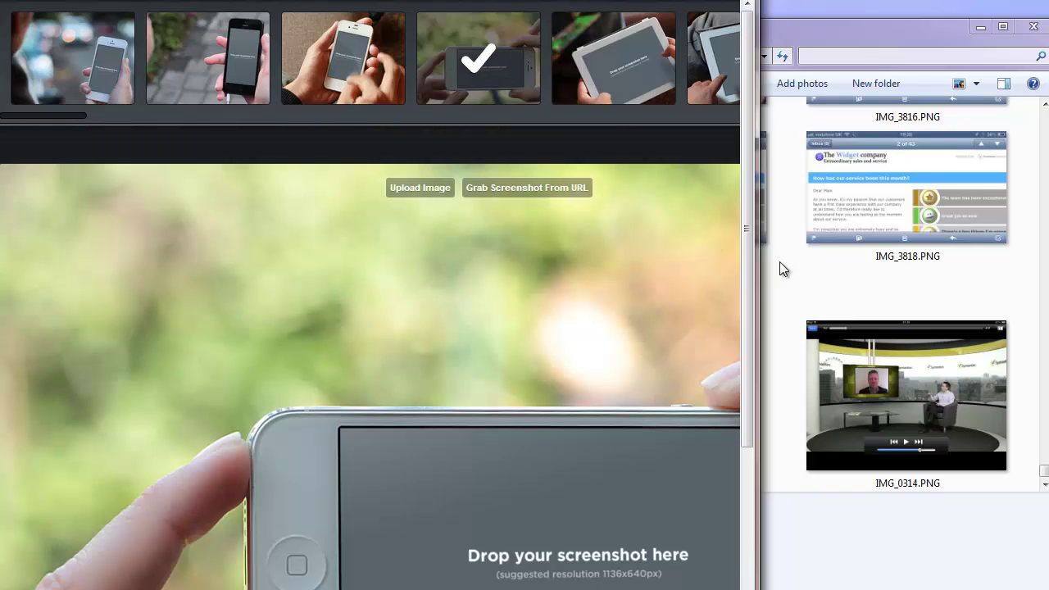
left_click(867, 190)
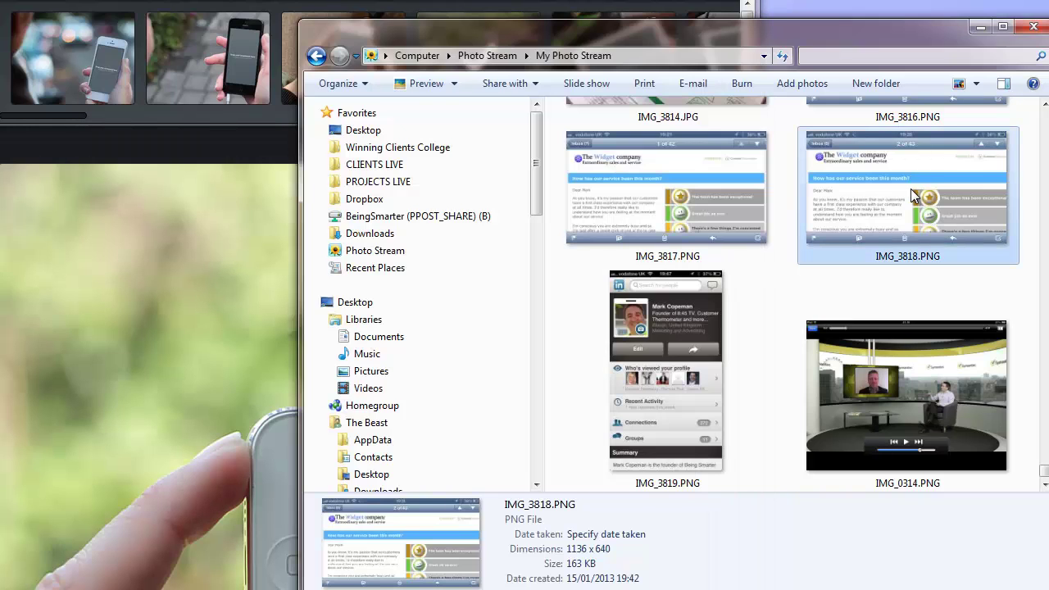
left_click_drag(907, 197, 425, 487)
left_click_drag(749, 208, 744, 377)
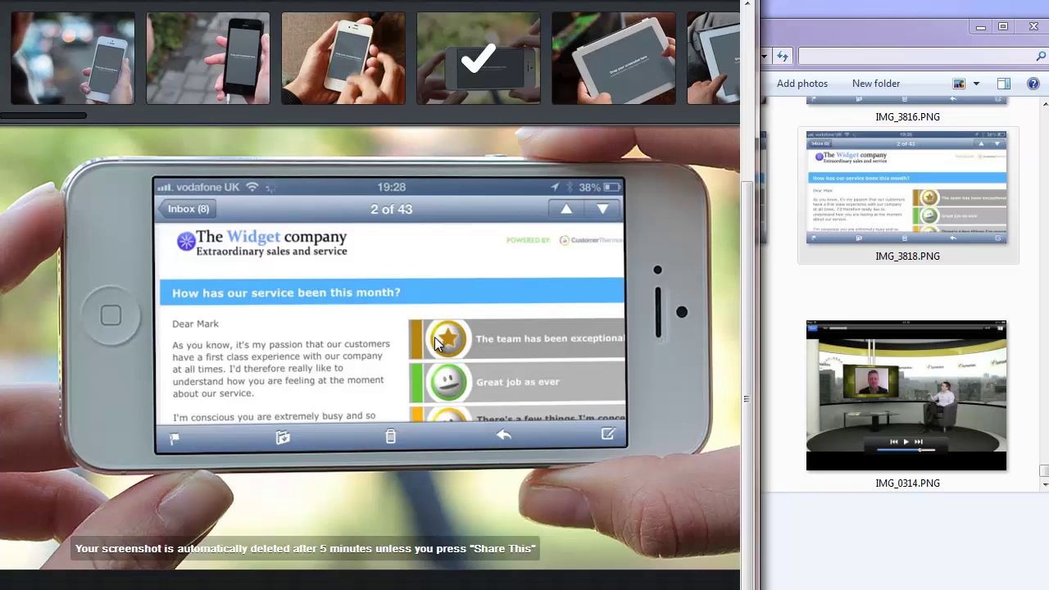
Copy the landscape email iPhone mockup, paste it onto the slide and scale it down.
right_click(434, 342)
left_click(464, 385)
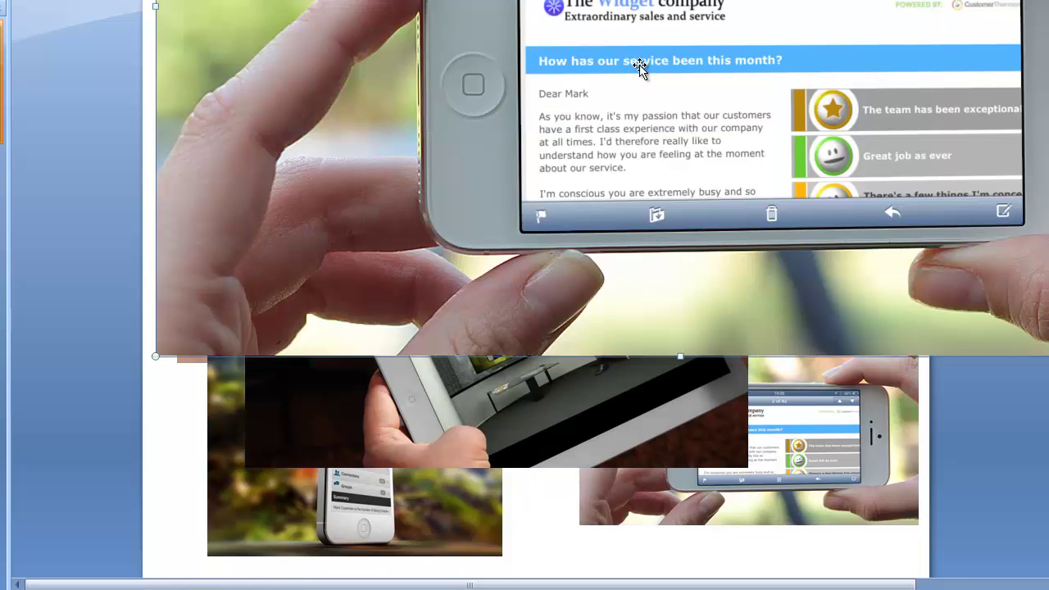
left_click_drag(156, 356, 529, 108)
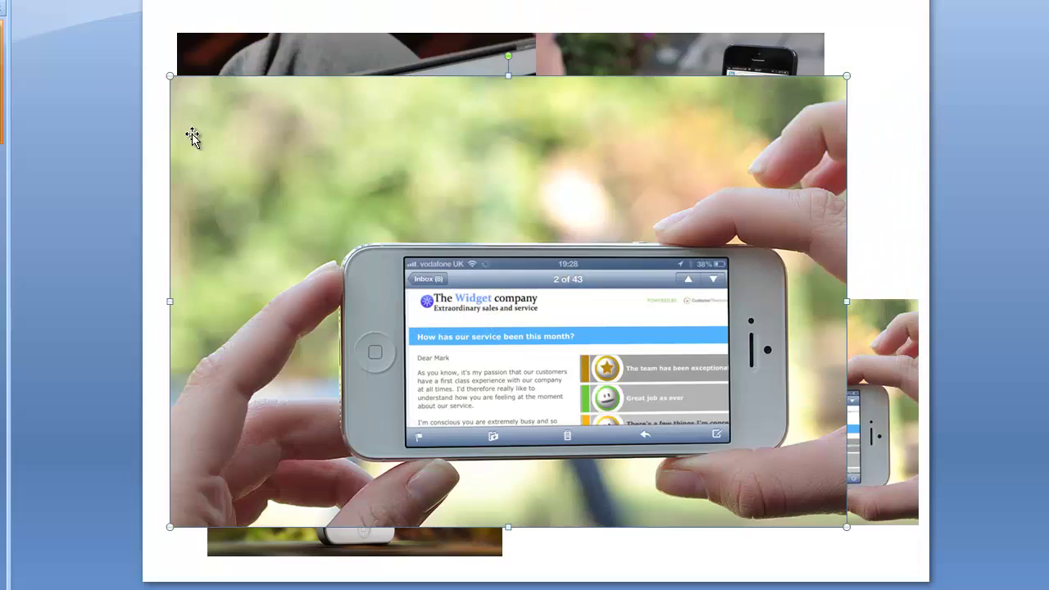